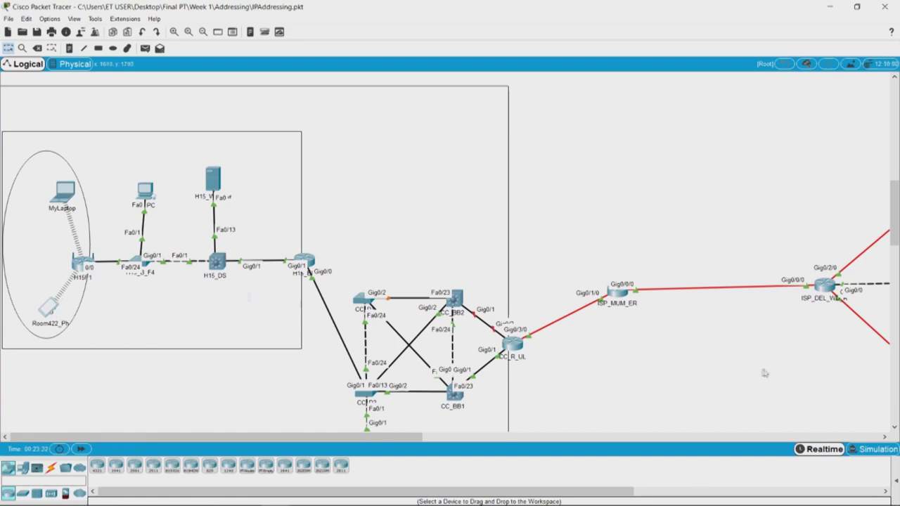
left_click(876, 449)
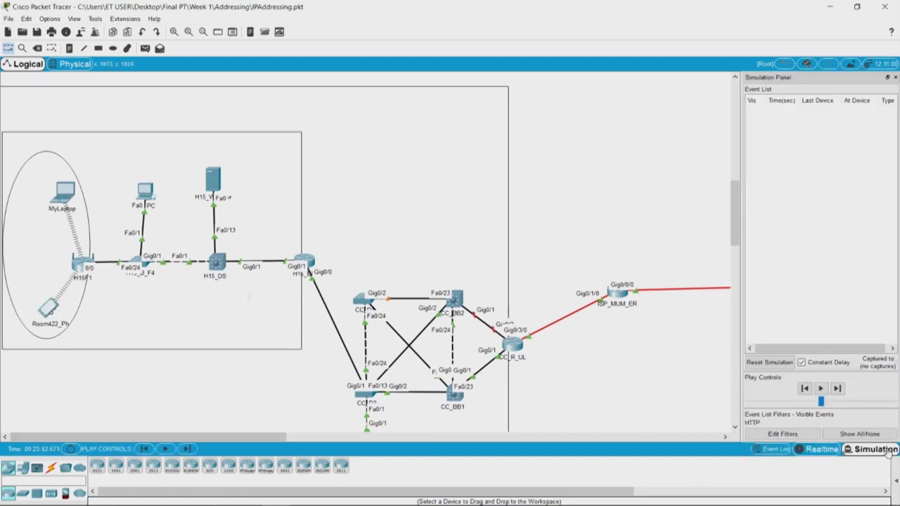
left_click(50, 310)
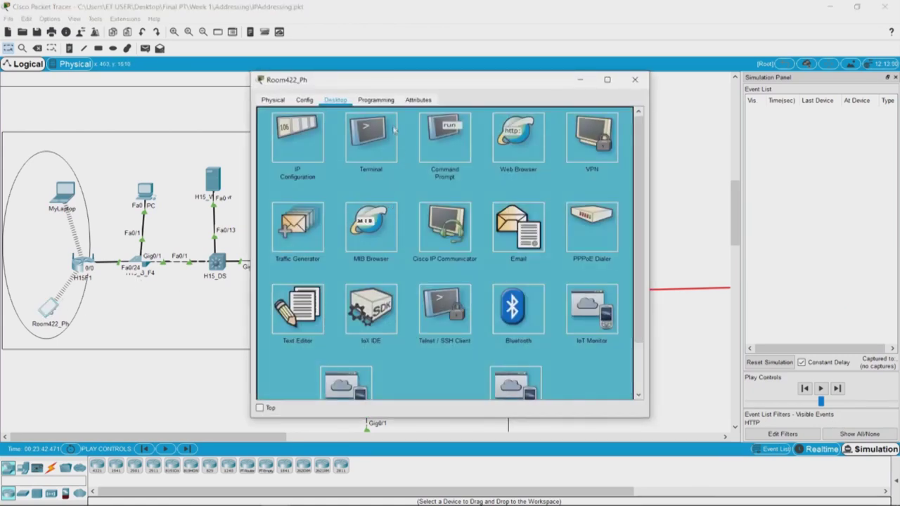
left_click(516, 132)
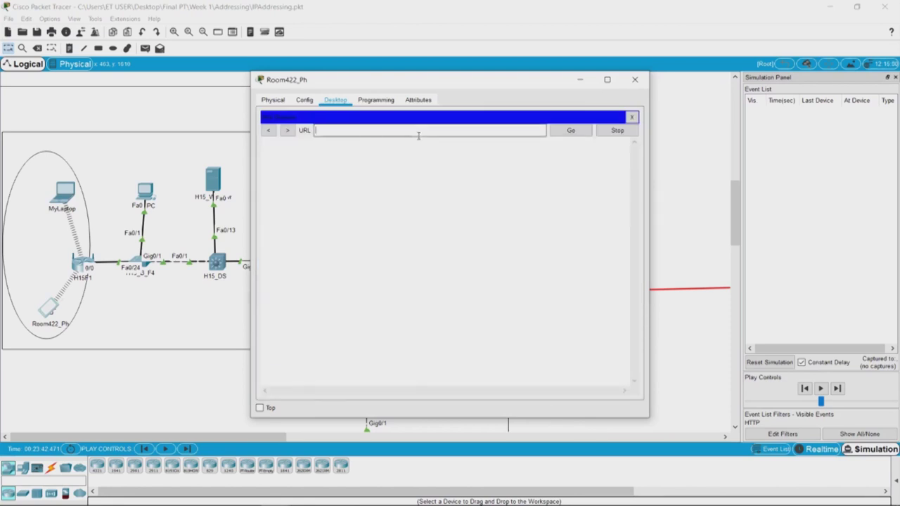
type("tn")
type("t.m")
left_click(568, 132)
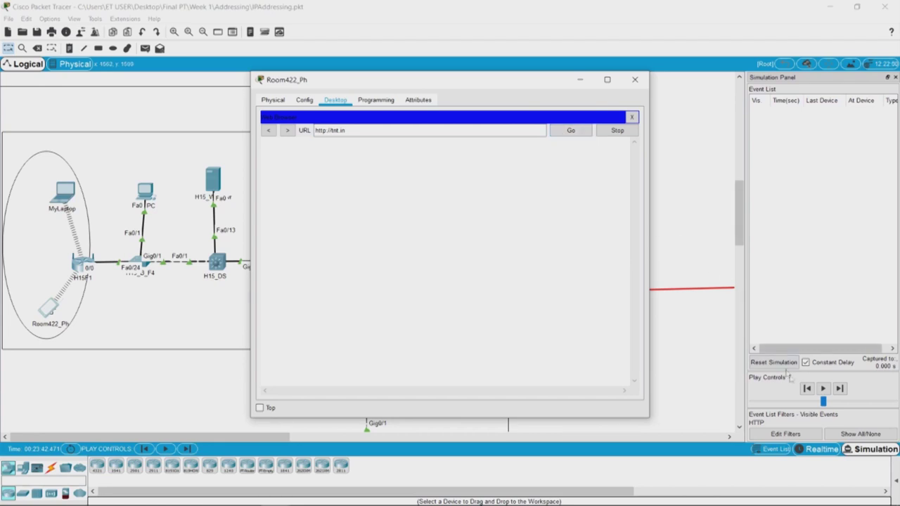
Run the simulation at maximum playback speed, then pause it once the HTTP exchange is captured
left_click_drag(823, 401, 886, 403)
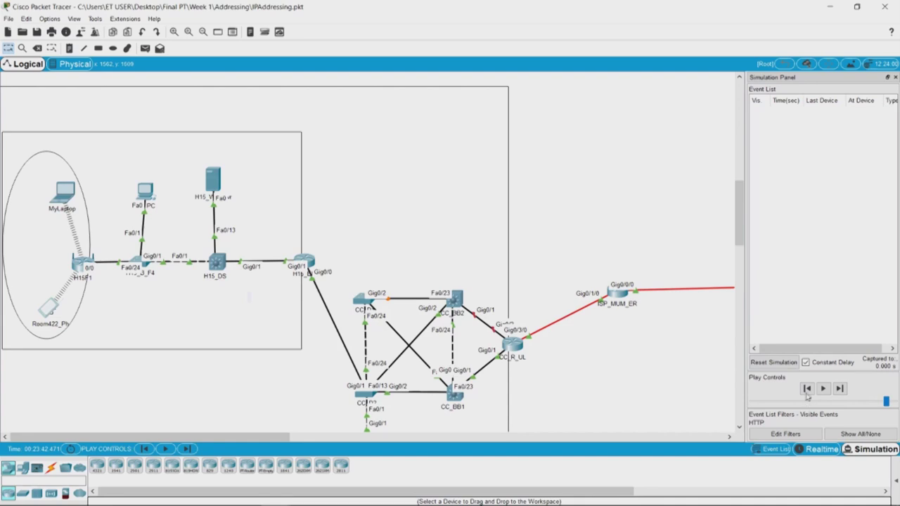
left_click(825, 391)
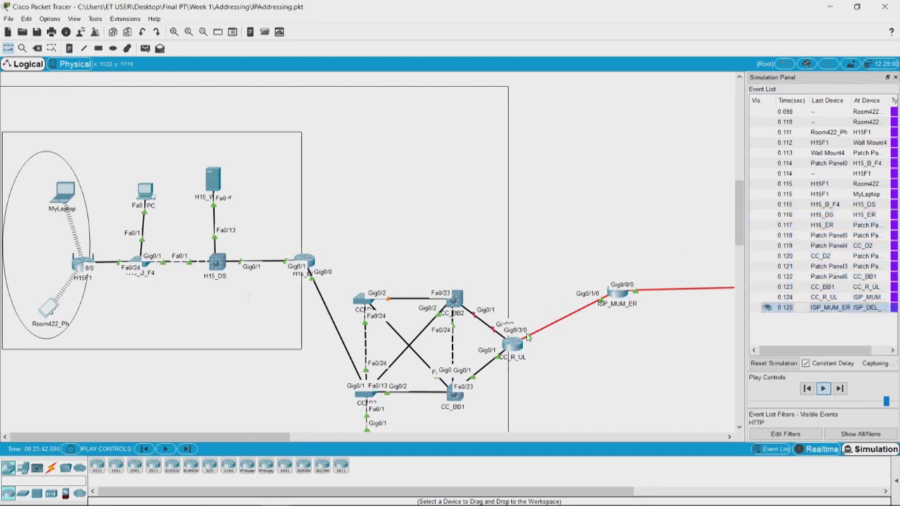
left_click(823, 388)
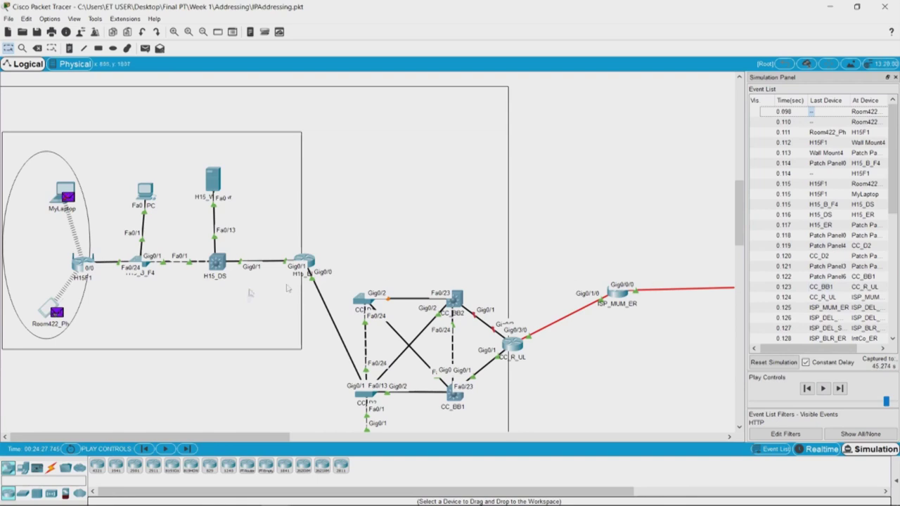
Check that Room422_Ph shows the Tours and Travels Ltd. page, then close its window
left_click(46, 309)
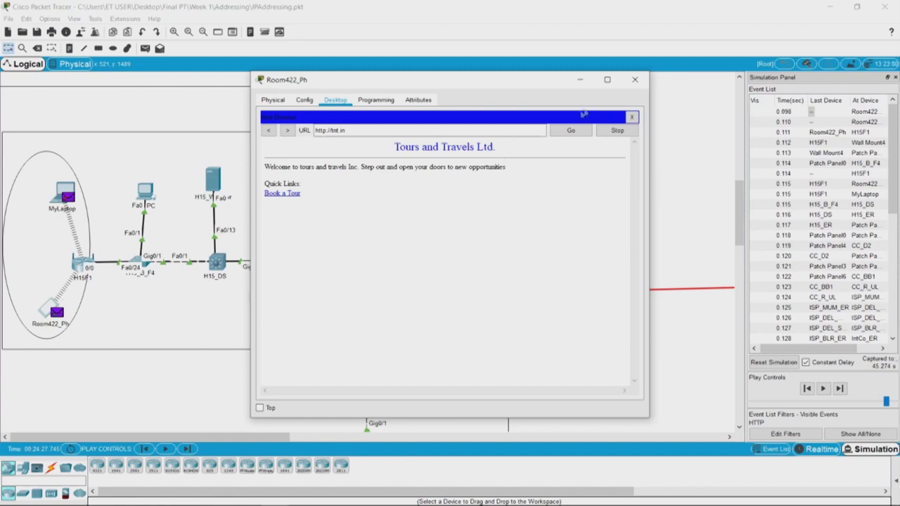
left_click(635, 81)
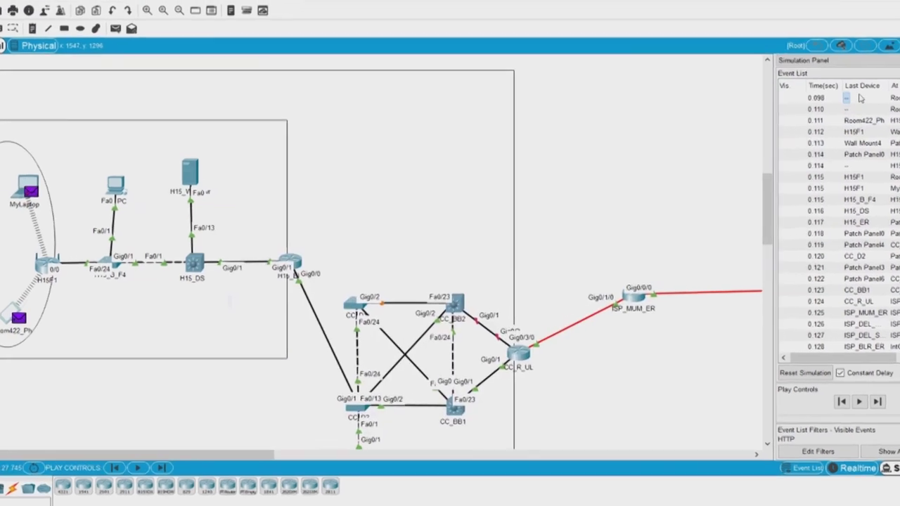
left_click(830, 112)
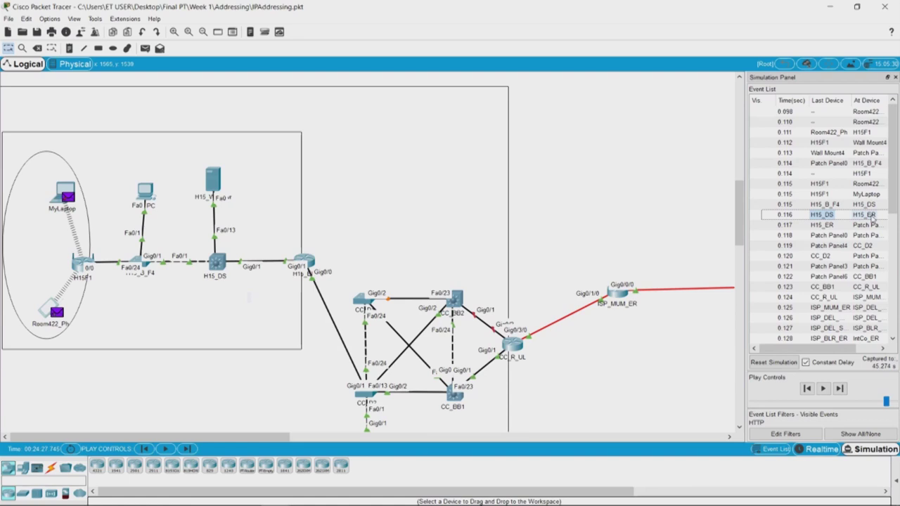
Open the PDU details for event 0.116 at H15_ER, showing 172.16.15.4 translated to 10.10.15.2
left_click(870, 215)
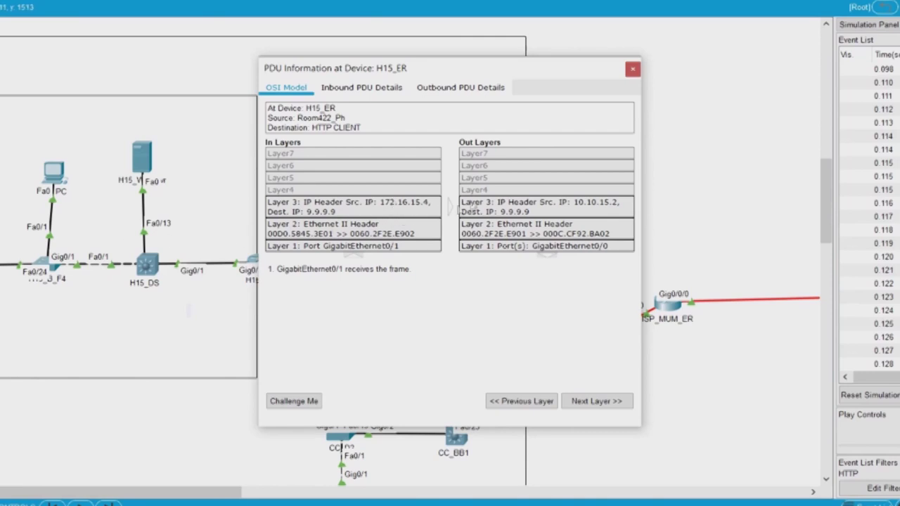
Close H15_ER's packet details and open event 0.123's PDU details at CC_R_UL
left_click(632, 70)
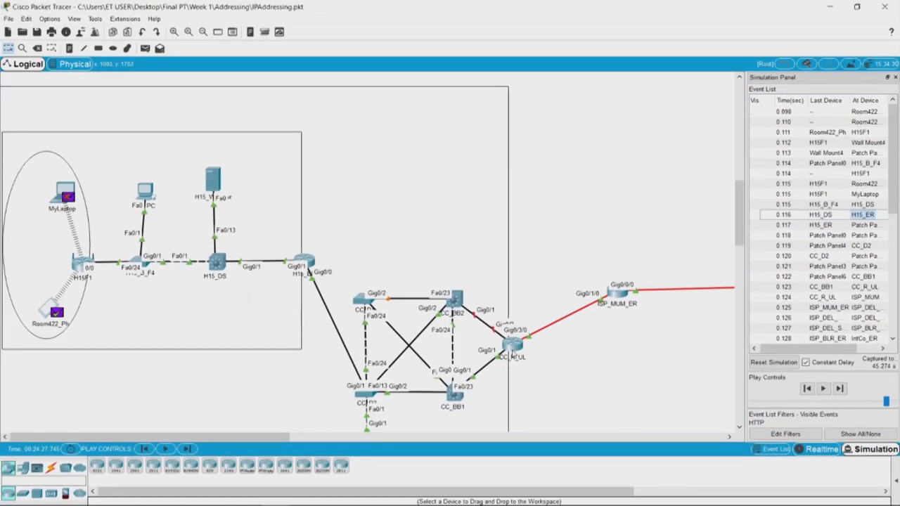
mouse_move(512, 354)
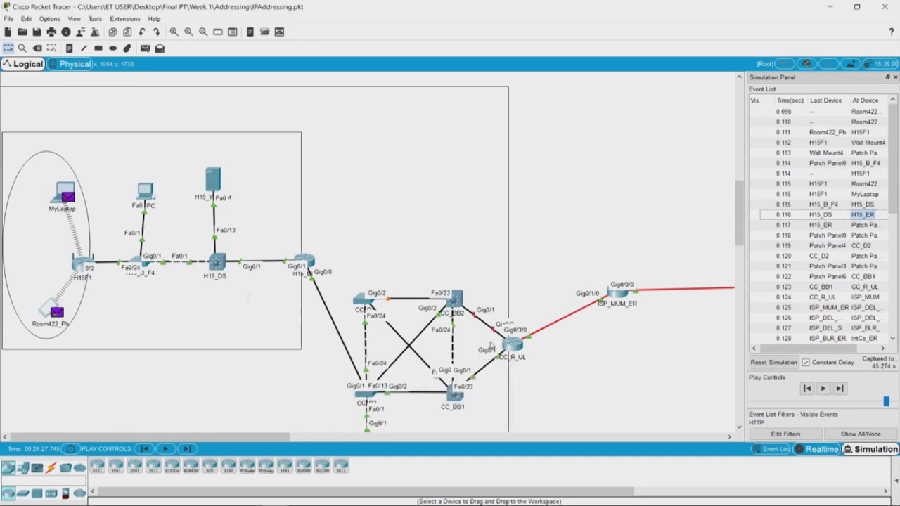
left_click(813, 287)
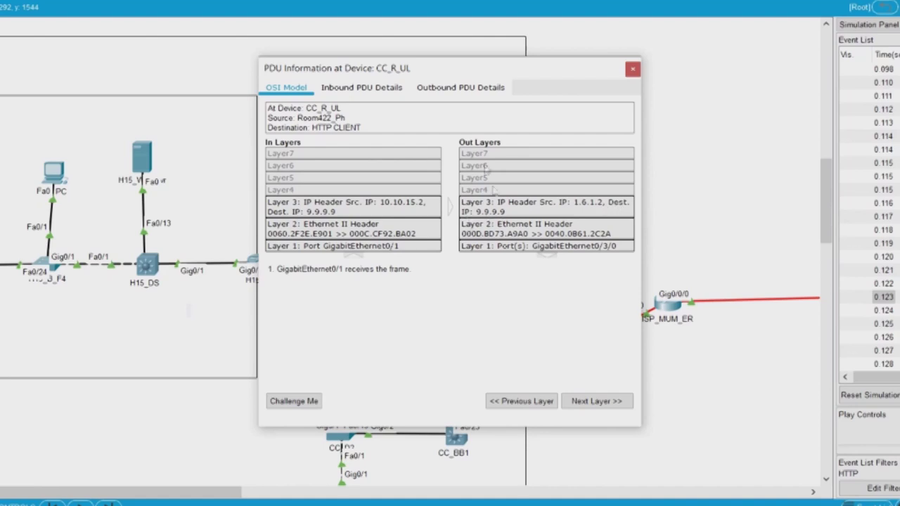
Move the packet details aside and enter privileged mode (en) on CC_R_UL's CLI
left_click_drag(451, 79, 258, 57)
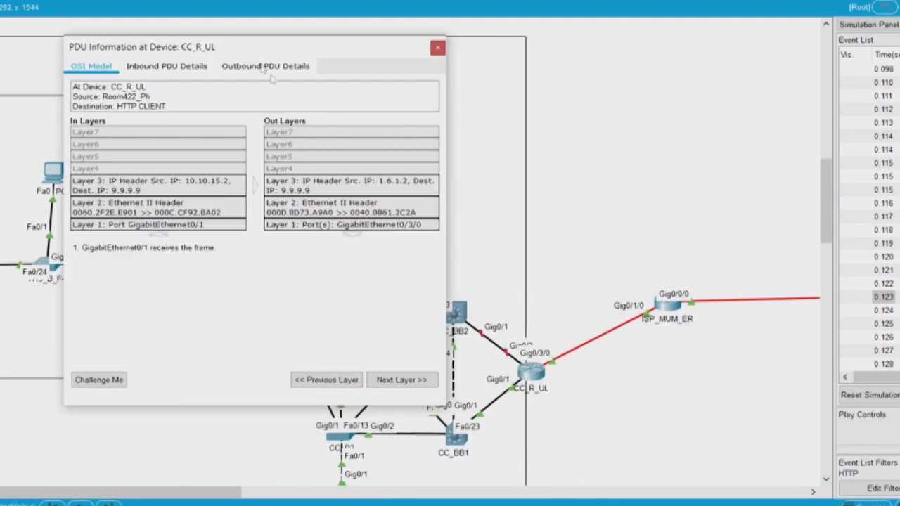
left_click(545, 380)
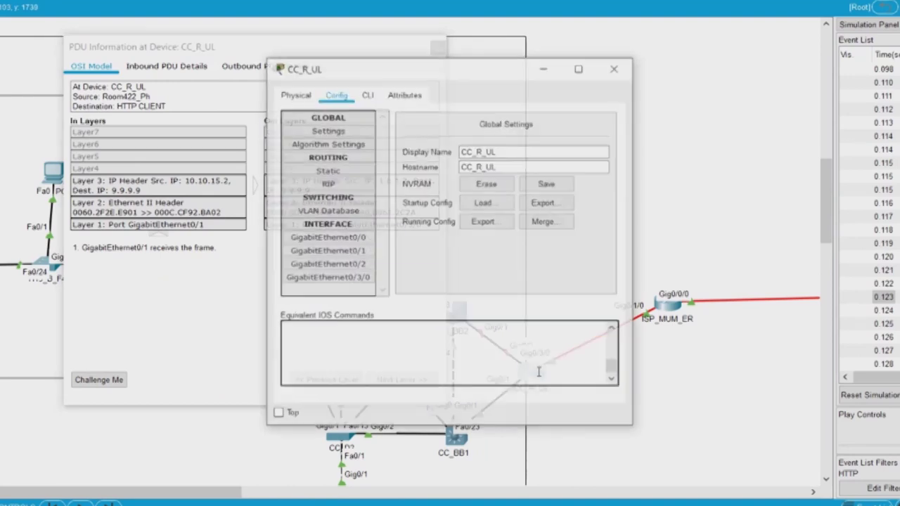
left_click(367, 96)
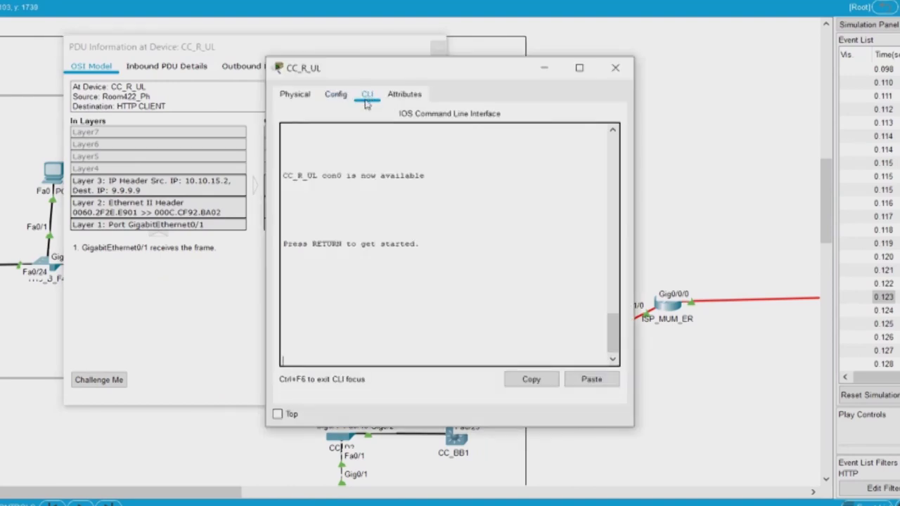
key("Return")
key("Return")
key("Return")
key("Return")
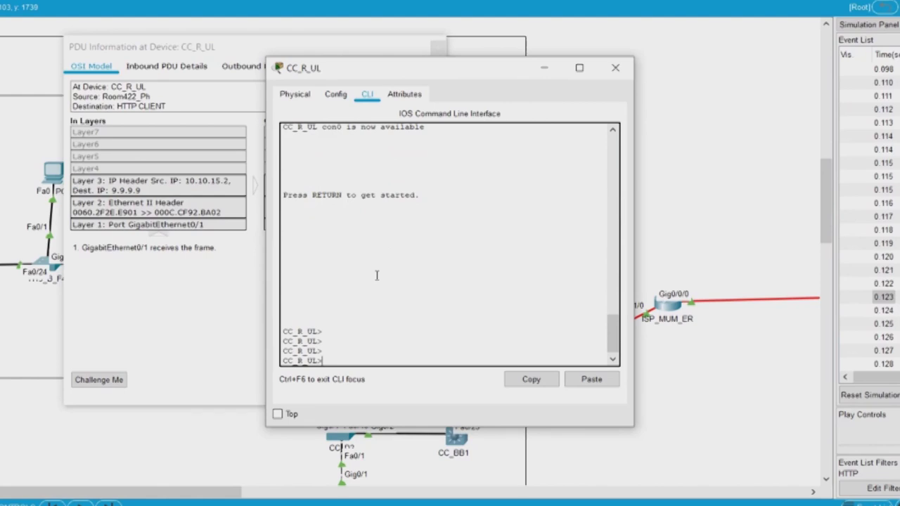
type("en")
key("Return")
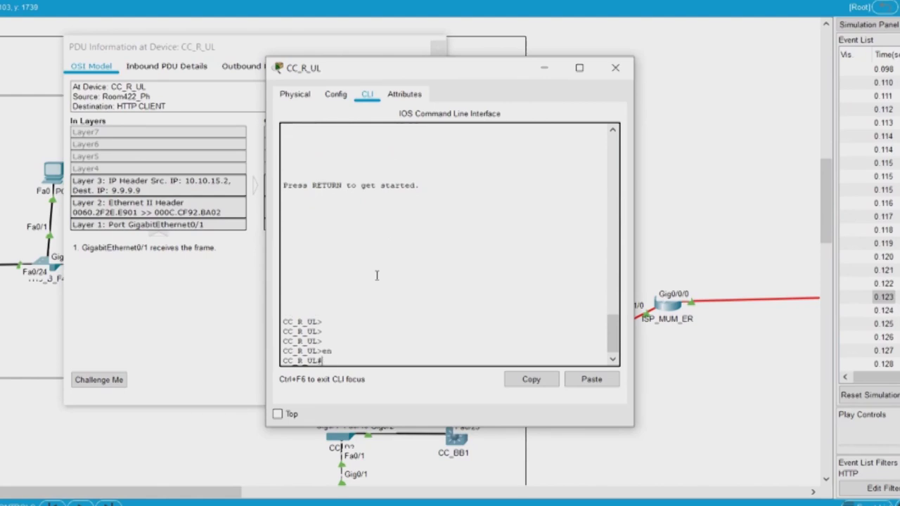
Run show ip nat translations and highlight inside local 10.10.15.2 and inside global 1.6.1.2
type("sh")
type("ip nat tr")
key("Tab")
key("Return")
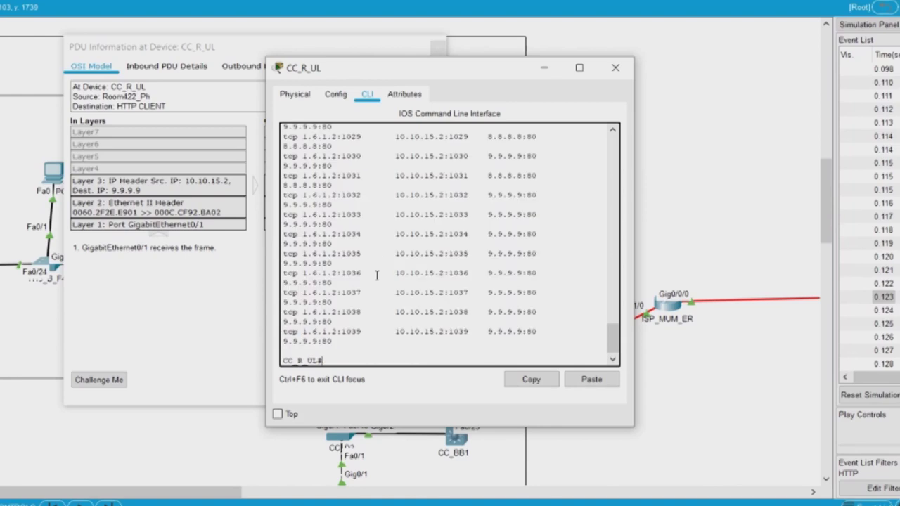
scroll(377, 276, "up", 6)
left_click_drag(395, 239, 439, 239)
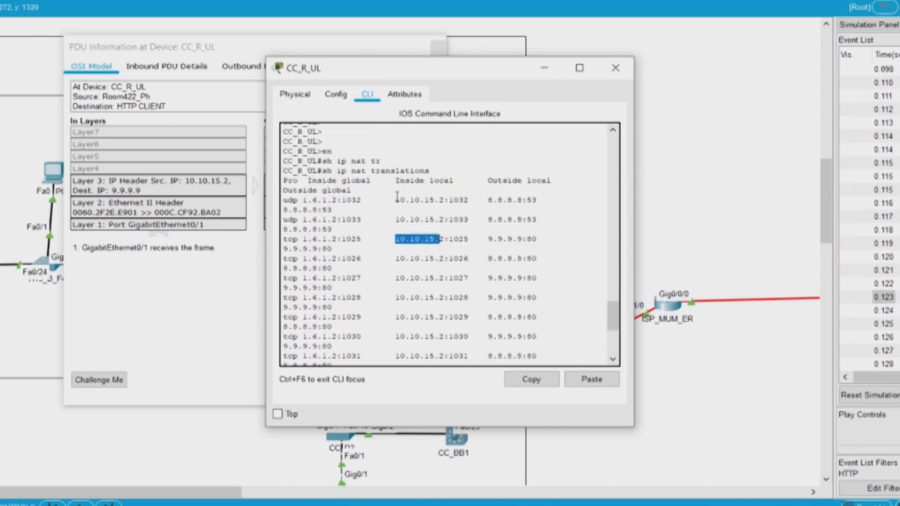
left_click_drag(395, 200, 426, 199)
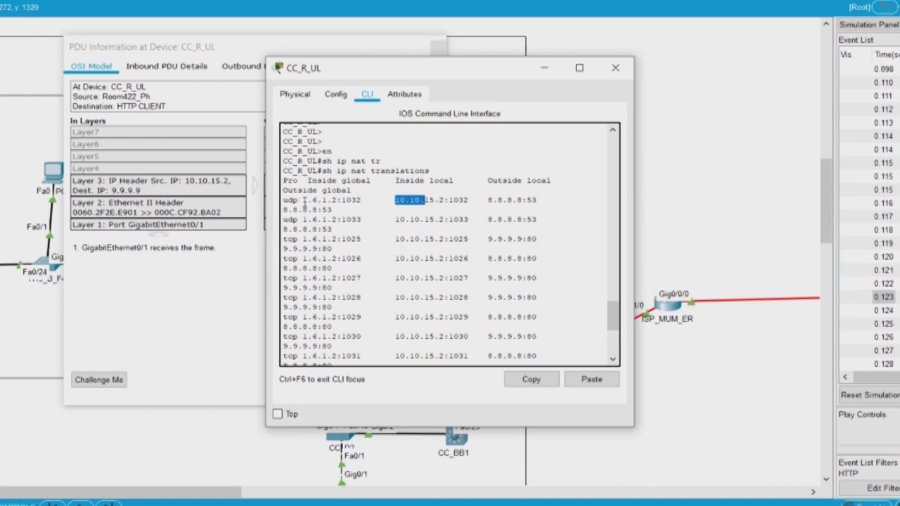
left_click_drag(302, 200, 342, 200)
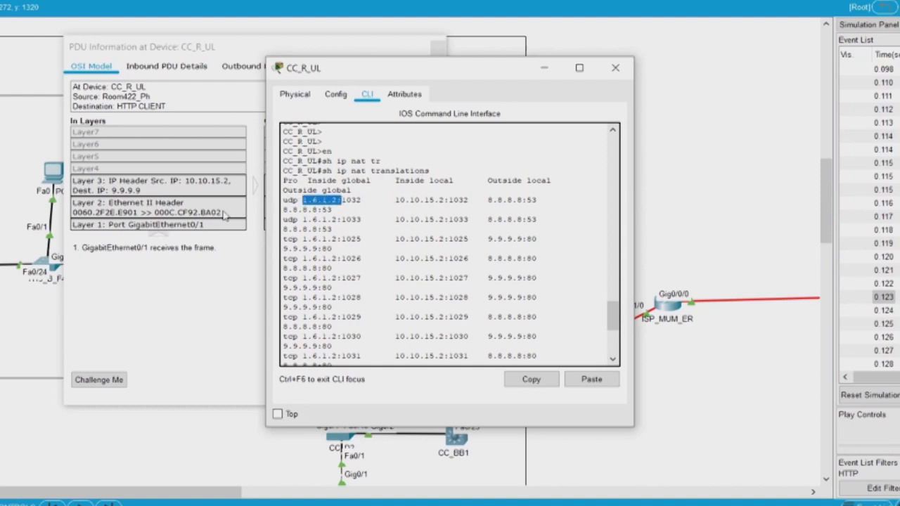
Close CC_R_UL's console window and its PDU Information window
left_click(614, 68)
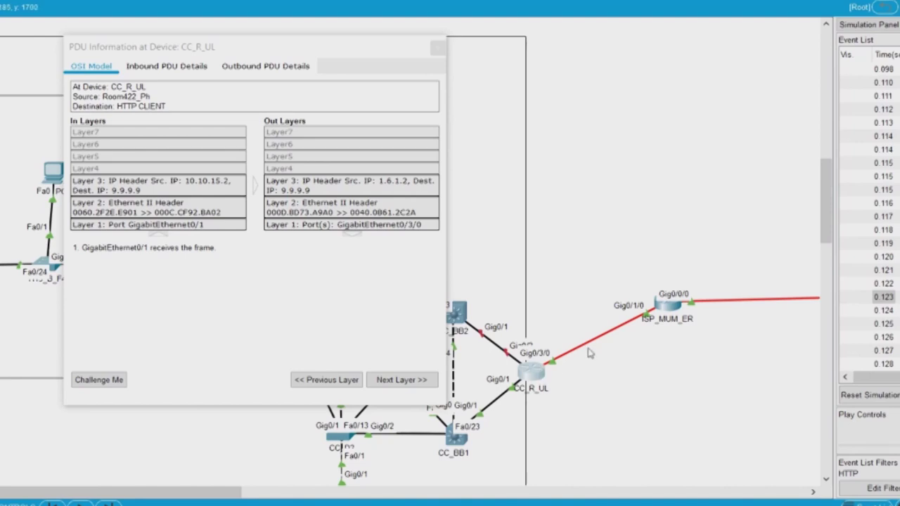
mouse_move(524, 384)
left_click(437, 47)
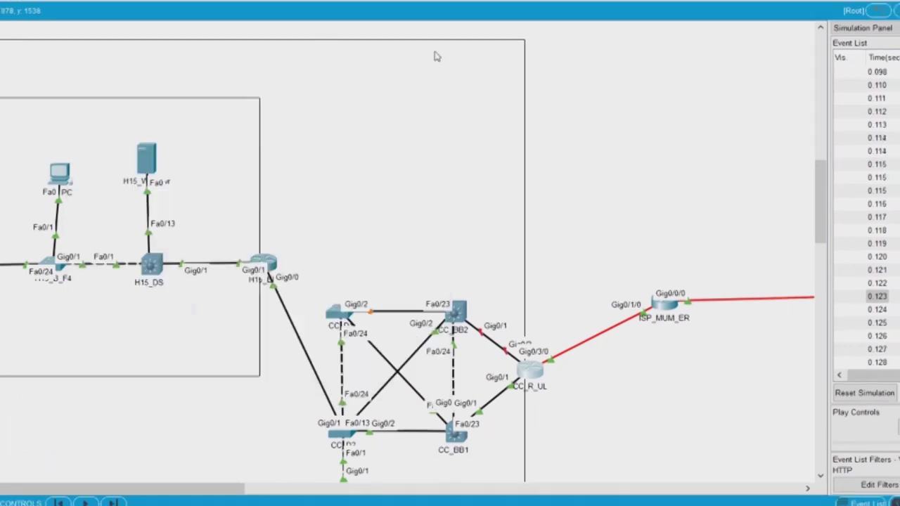